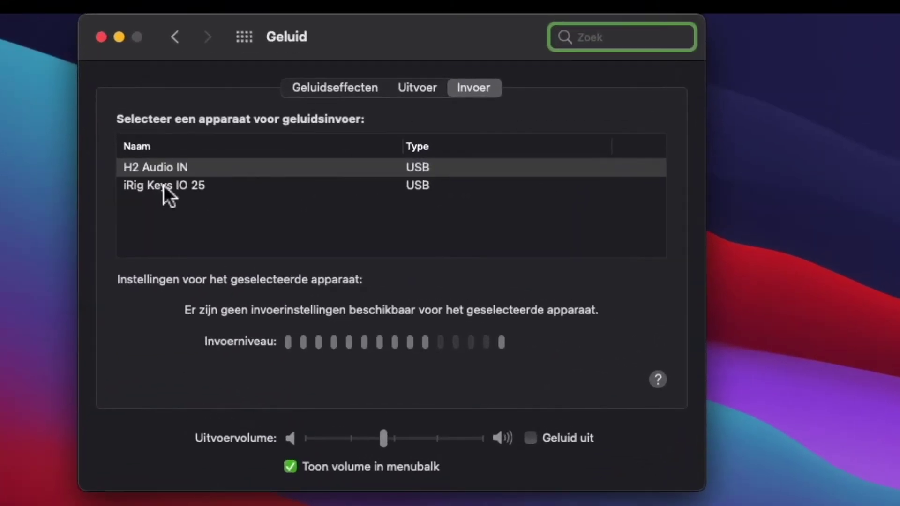
- Set H2 Audio IN as the system's sound input device and close the sound settings
click(164, 185)
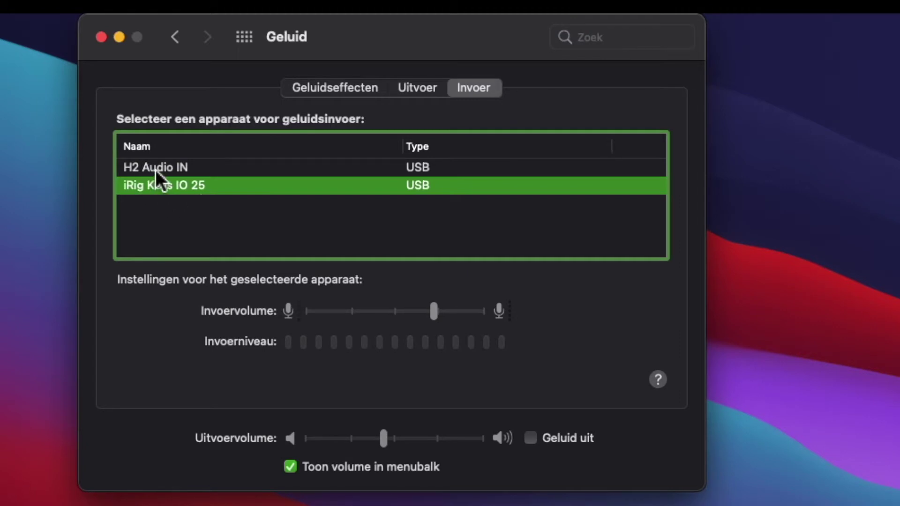
click(155, 168)
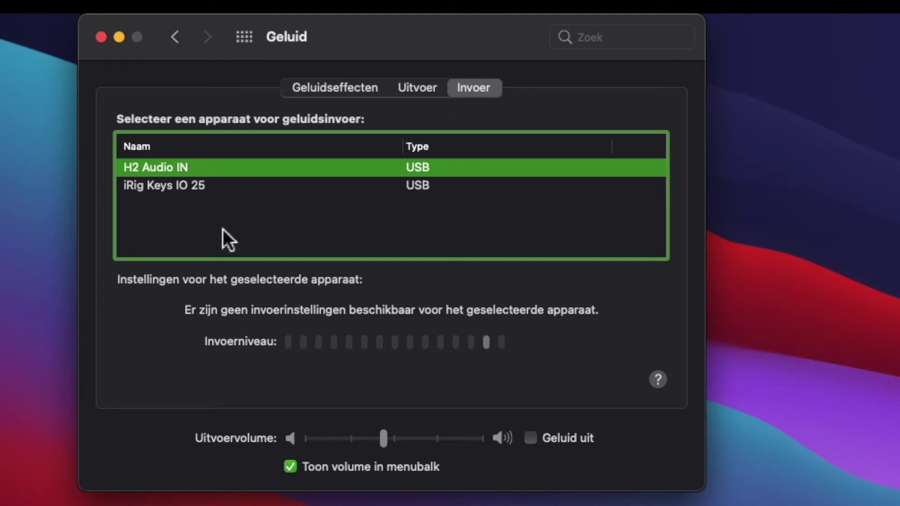
click(101, 38)
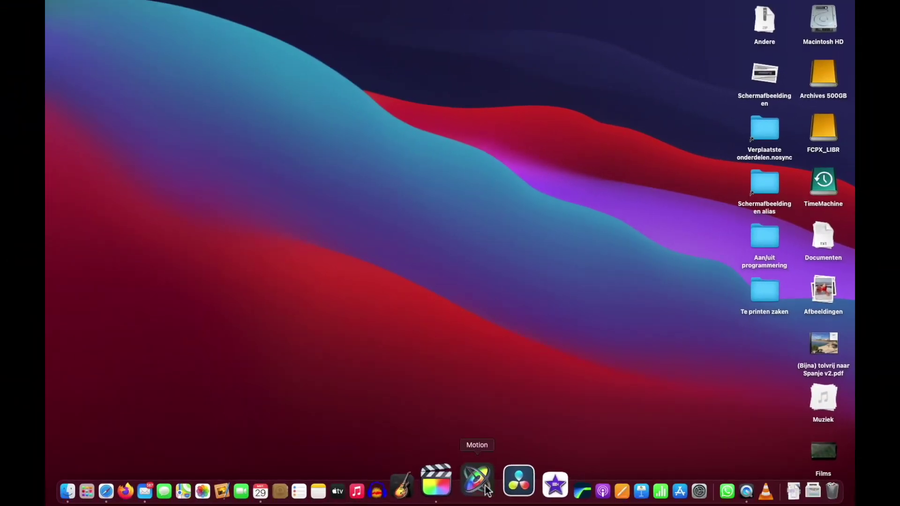
- Switch to Final Cut Pro and open the Record Voiceover window, moving it clear over the viewer area
click(466, 483)
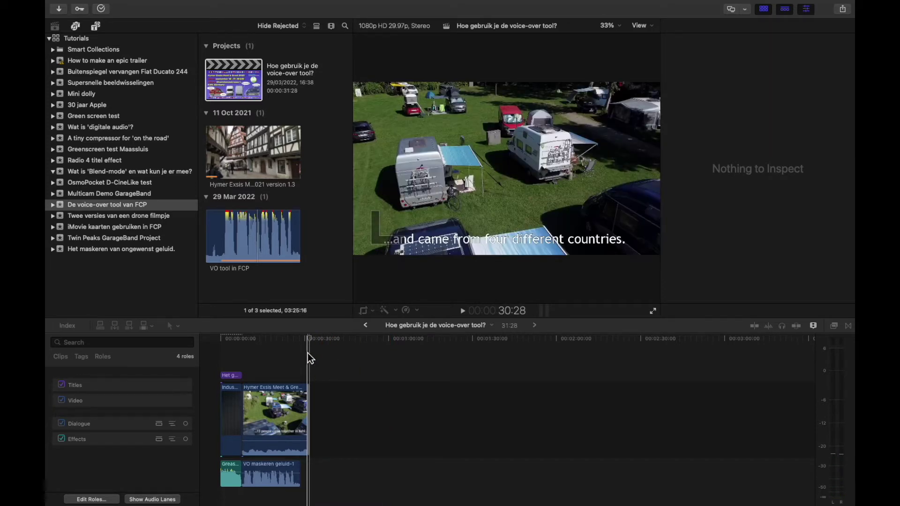
mouse_move(263, 5)
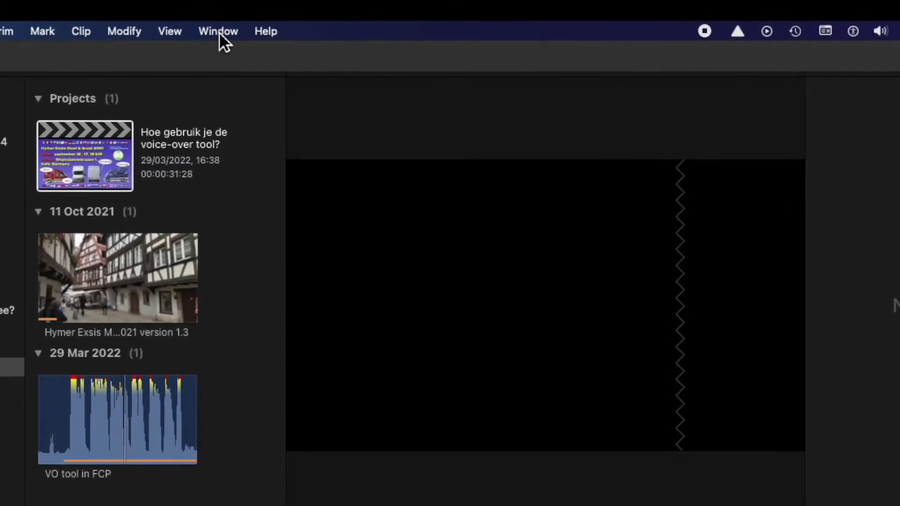
click(218, 26)
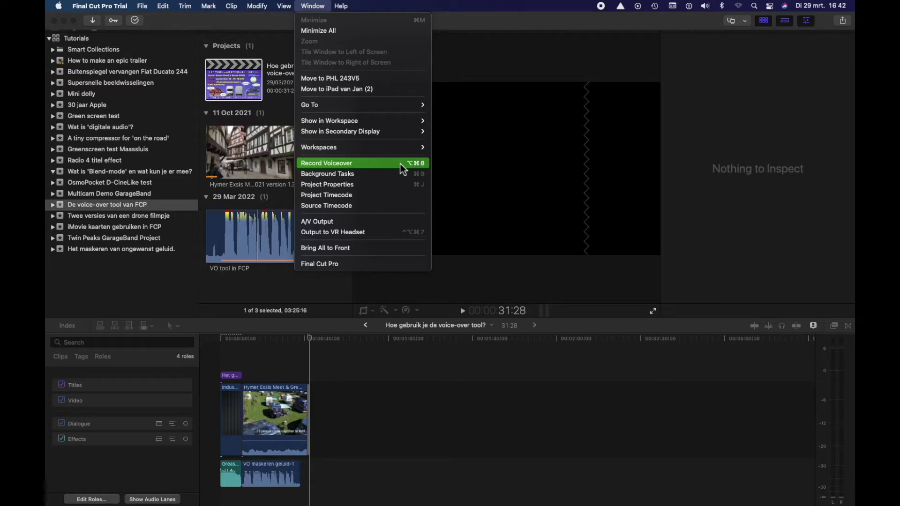
click(402, 168)
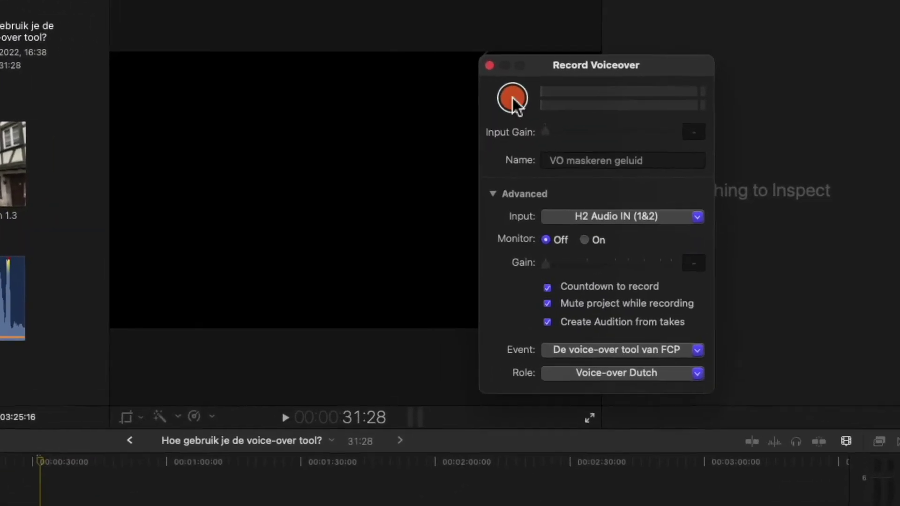
drag(610, 62, 572, 60)
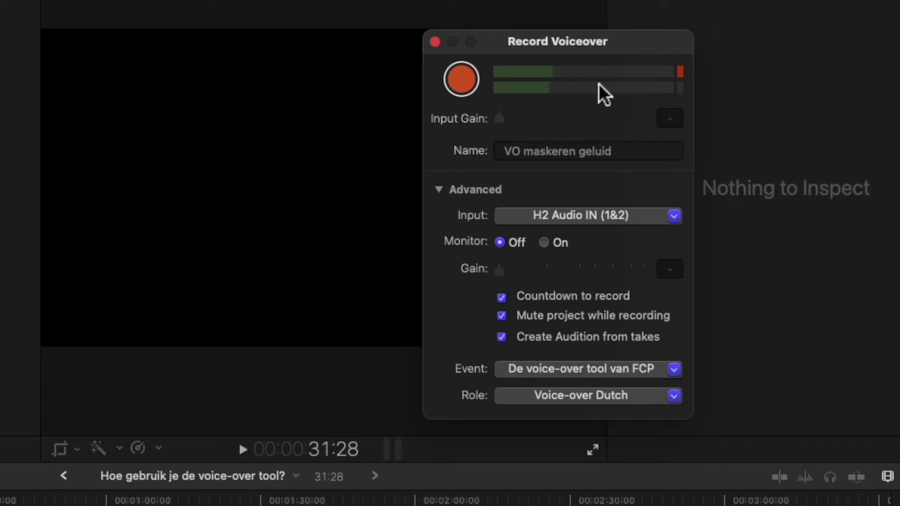
- Name the voiceover recording VO tool FCP
click(546, 157)
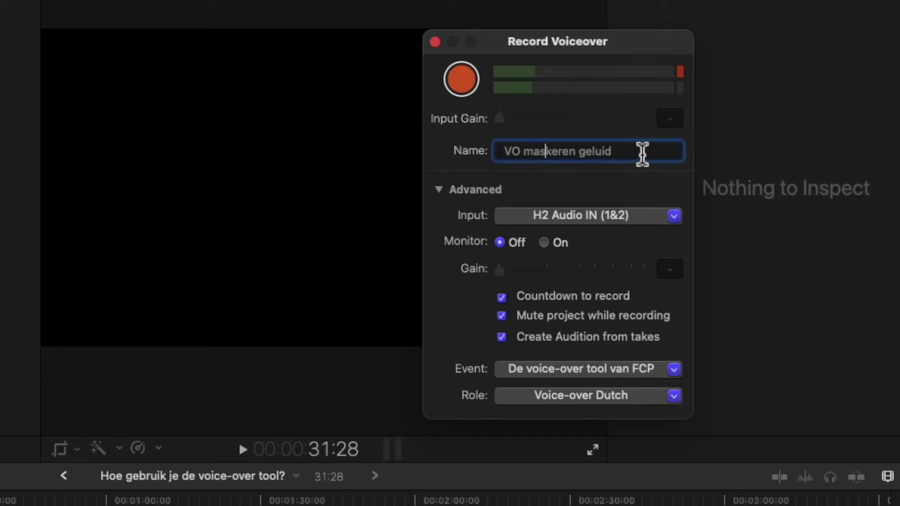
key(BackSpace)
key(BackSpace)
key(BackSpace)
key(BackSpace)
key(BackSpace)
key(BackSpace)
key(BackSpace)
key(BackSpace)
key(BackSpace)
key(BackSpace)
key(BackSpace)
key(BackSpace)
key(BackSpace)
key(BackSpace)
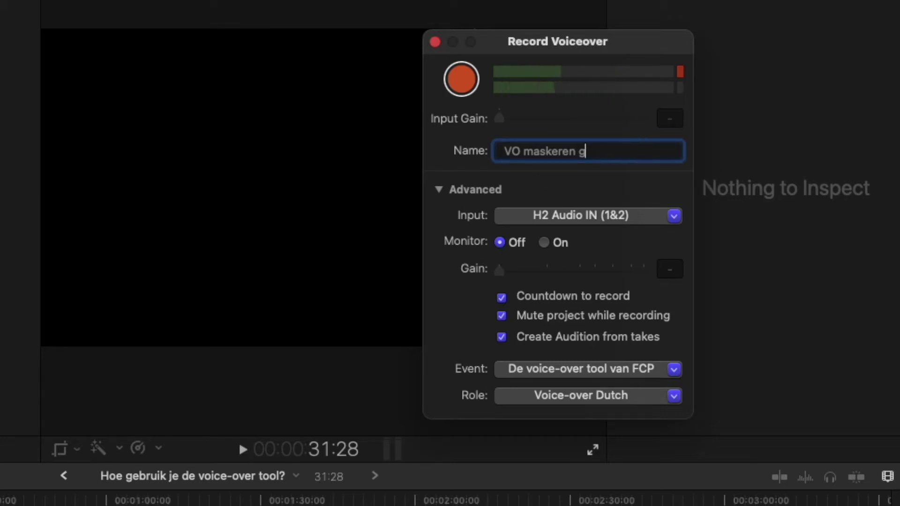
key(BackSpace)
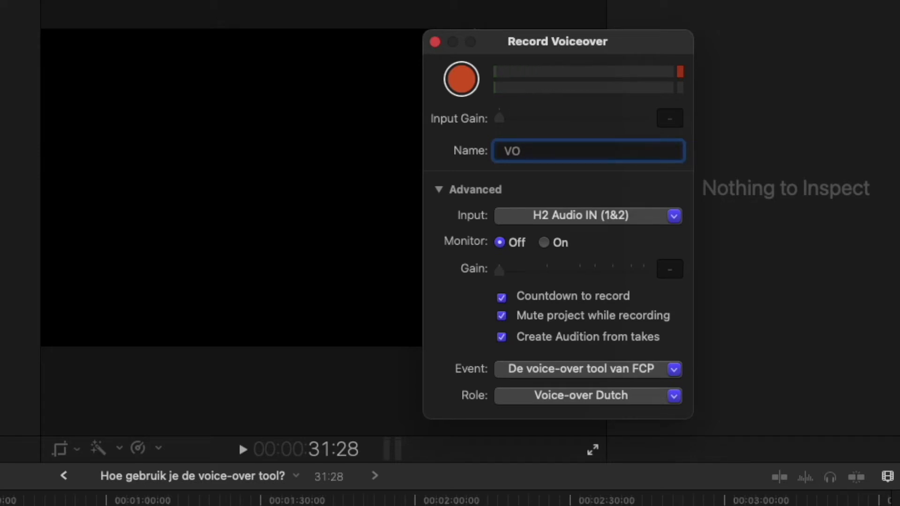
text(tool F)
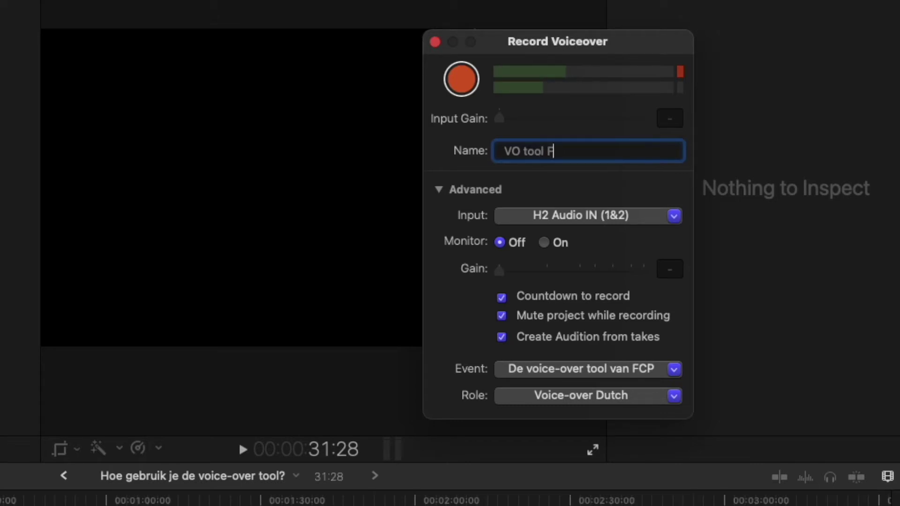
text(CP)
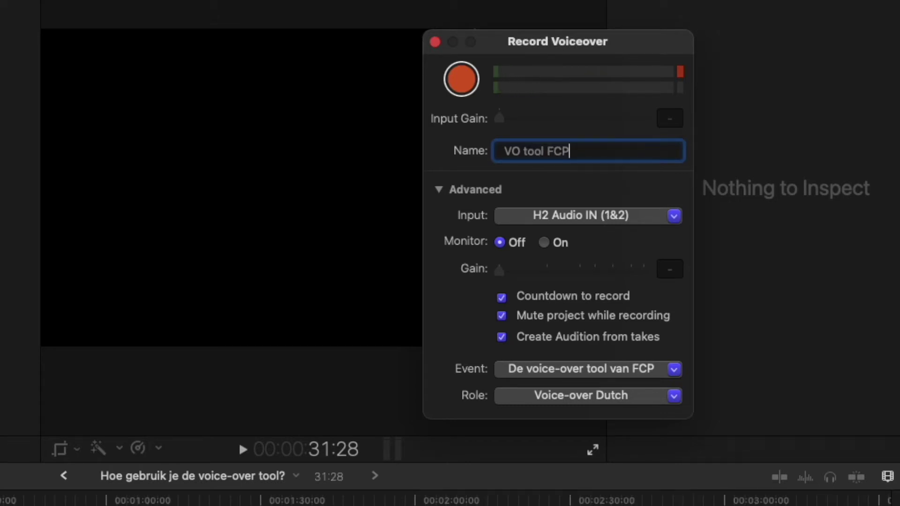
- Keep H2 Audio IN (1&2) as the voiceover input and choose Voice-over Dutch as its role
click(539, 219)
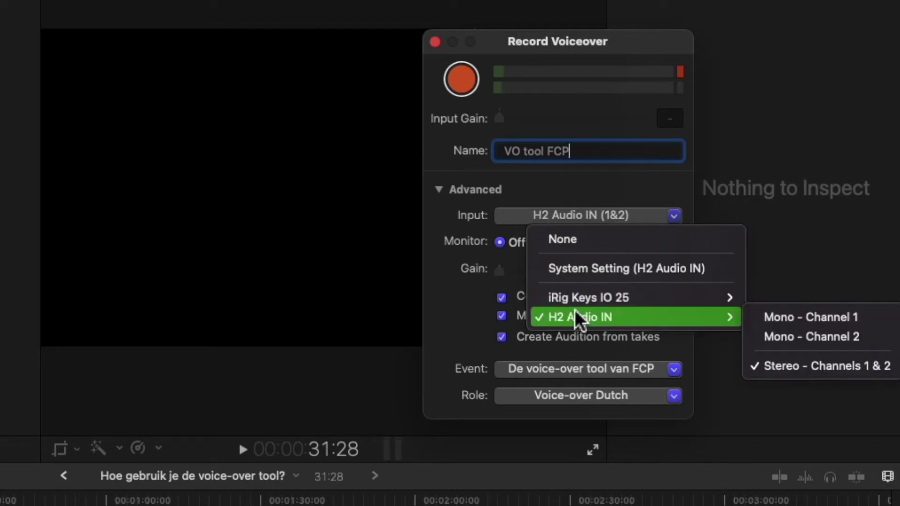
click(557, 210)
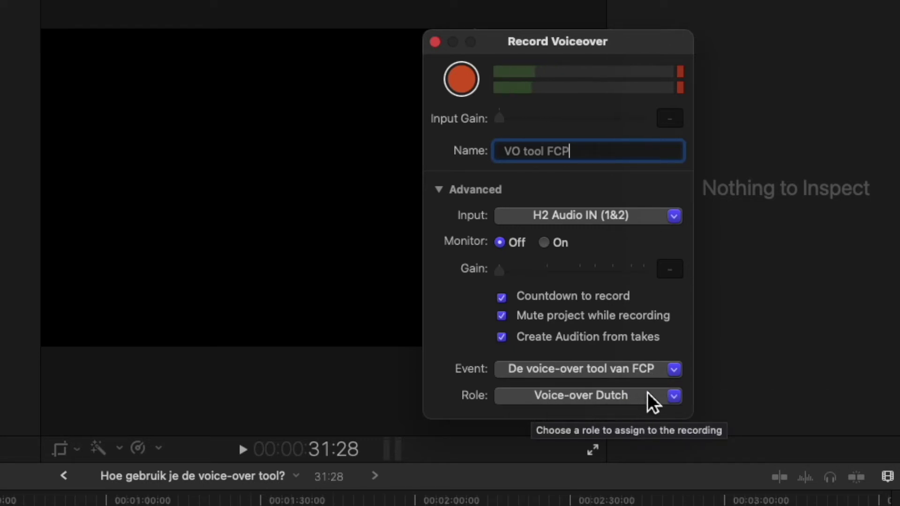
click(675, 397)
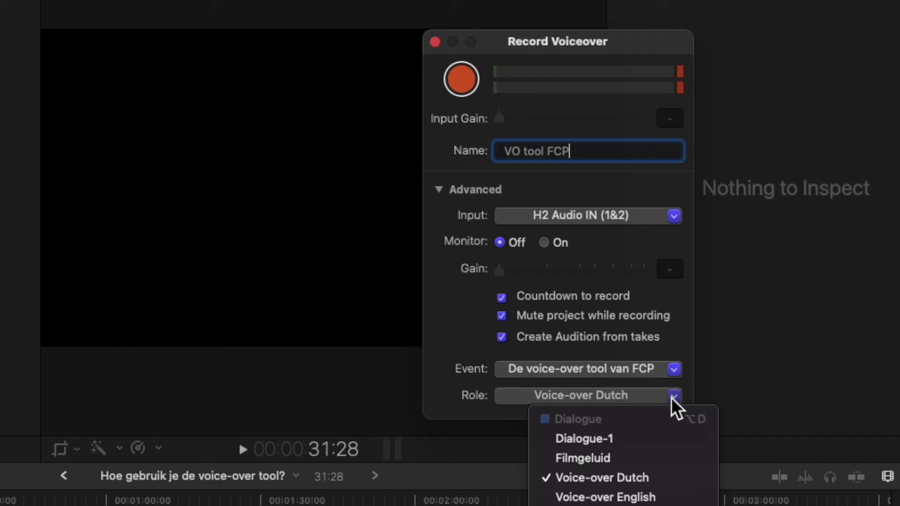
click(611, 480)
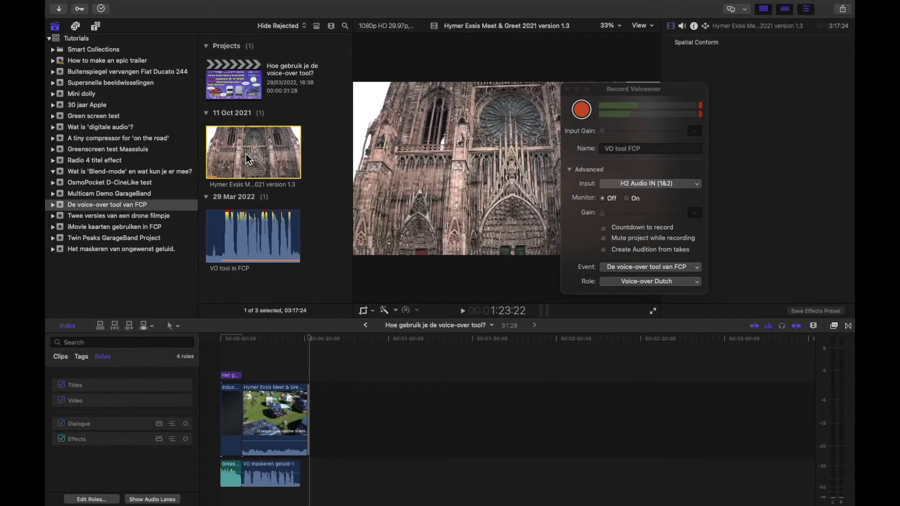
- Append the Hymer Exsis Meet & Greet 2021 version 1.3 clip to the end of the project's timeline
click(387, 303)
drag(391, 305, 312, 424)
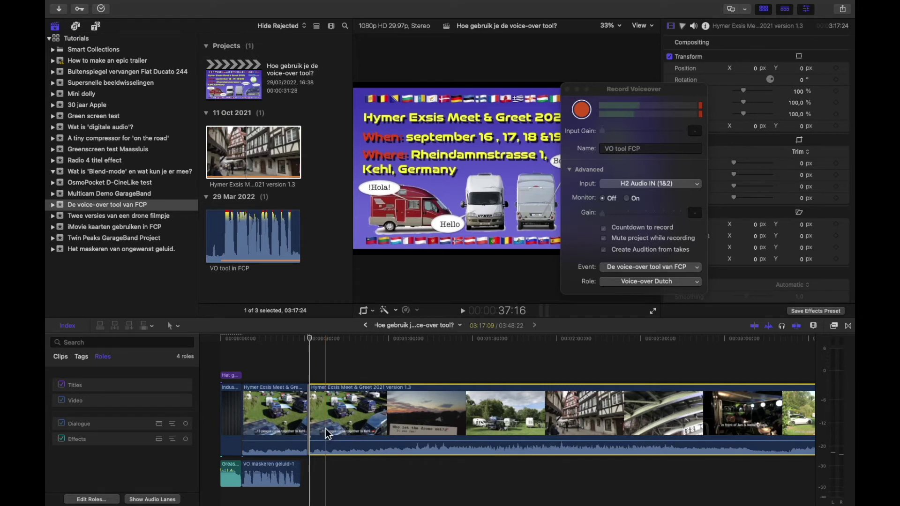
- Record a voiceover of about 22 seconds starting at 37:27 in the timeline, with the recording window moved off the viewer
click(327, 337)
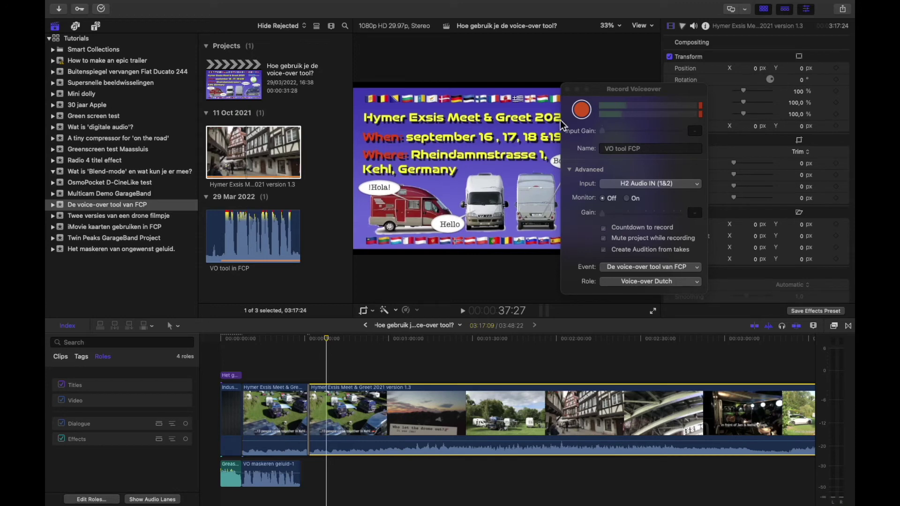
click(582, 110)
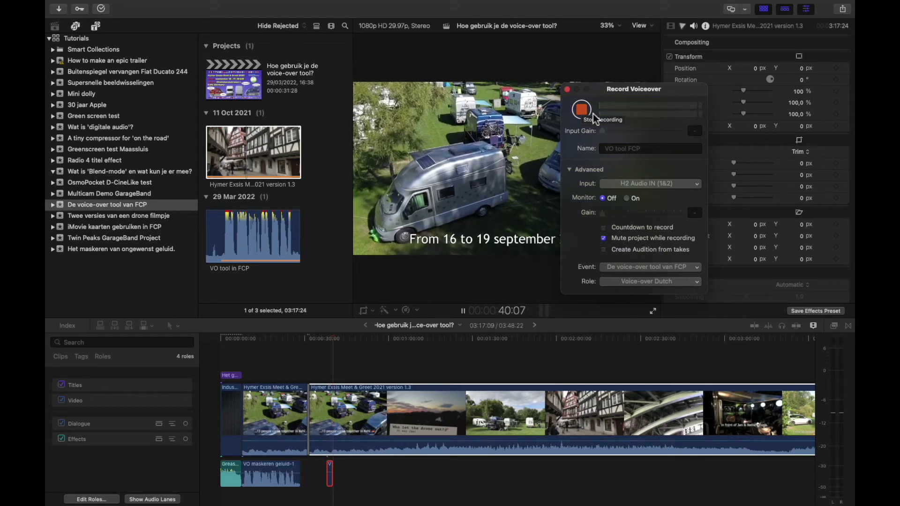
drag(605, 98, 755, 113)
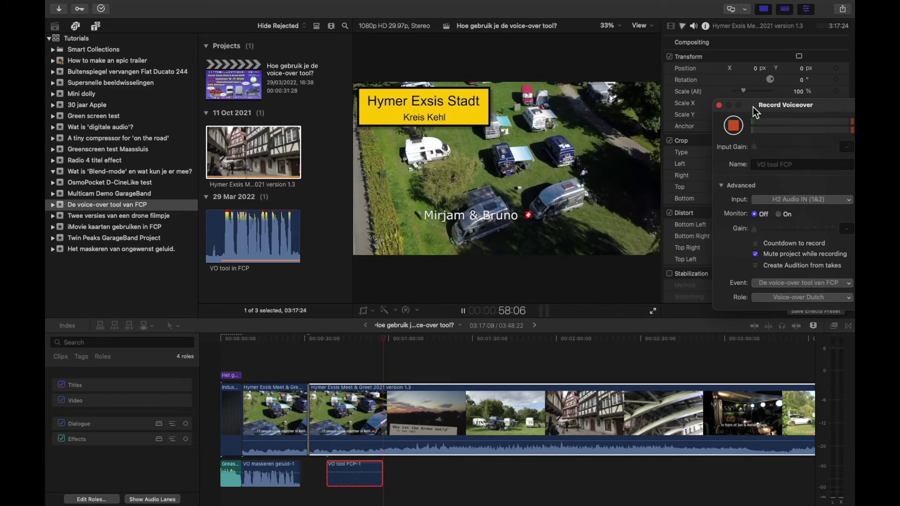
key(space)
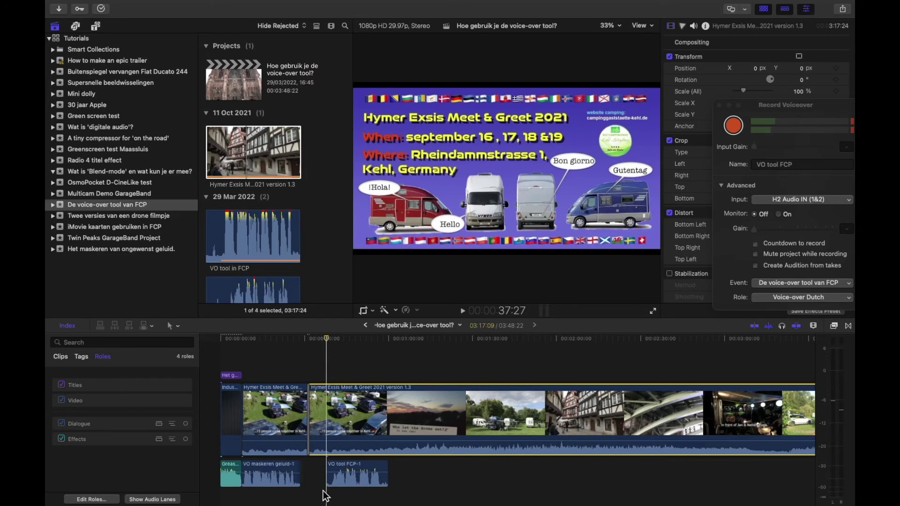
- Play back the new voiceover recording for a few seconds and select its clip in the timeline
key(space)
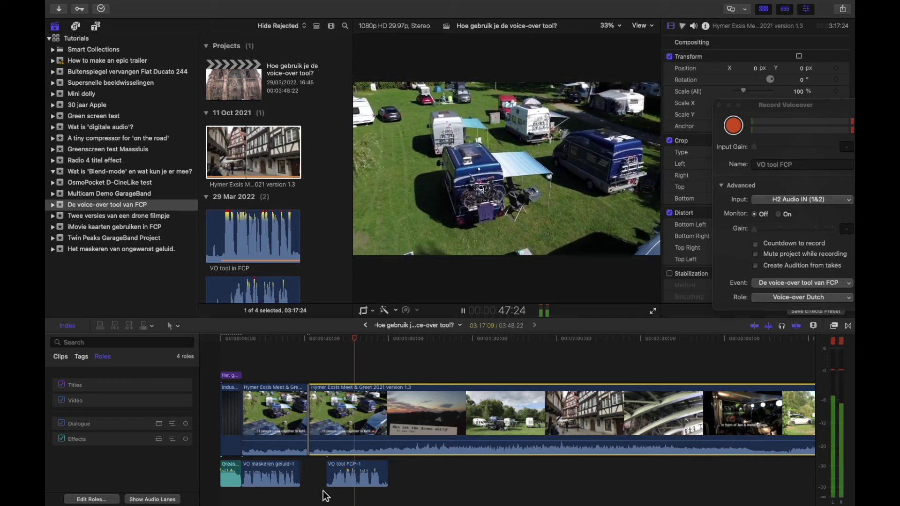
key(space)
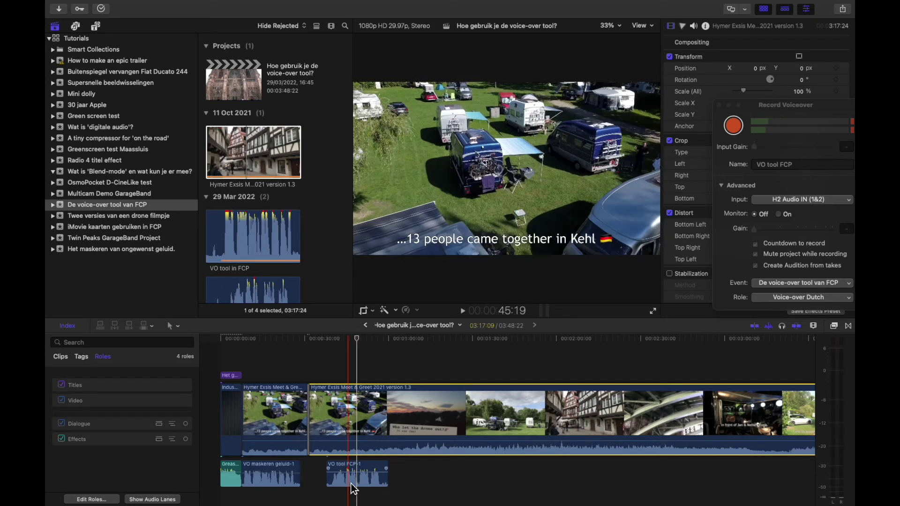
click(350, 483)
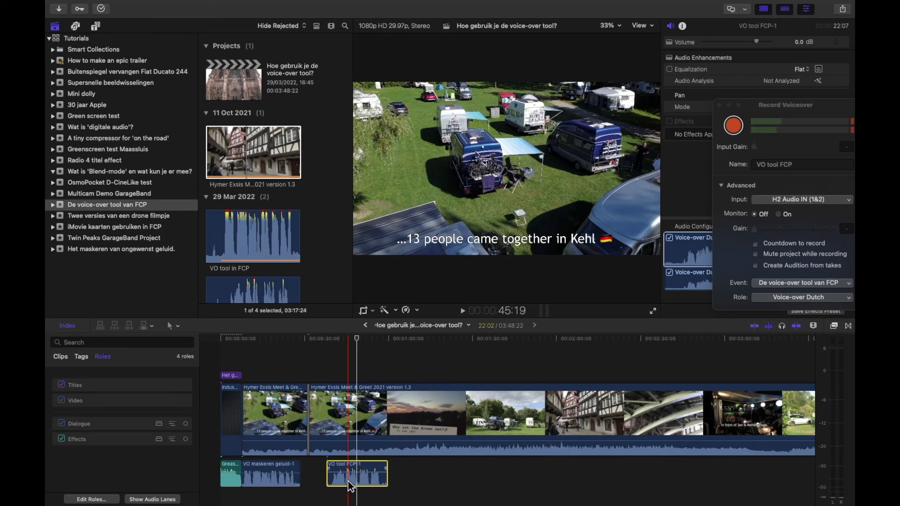
mouse_move(628, 5)
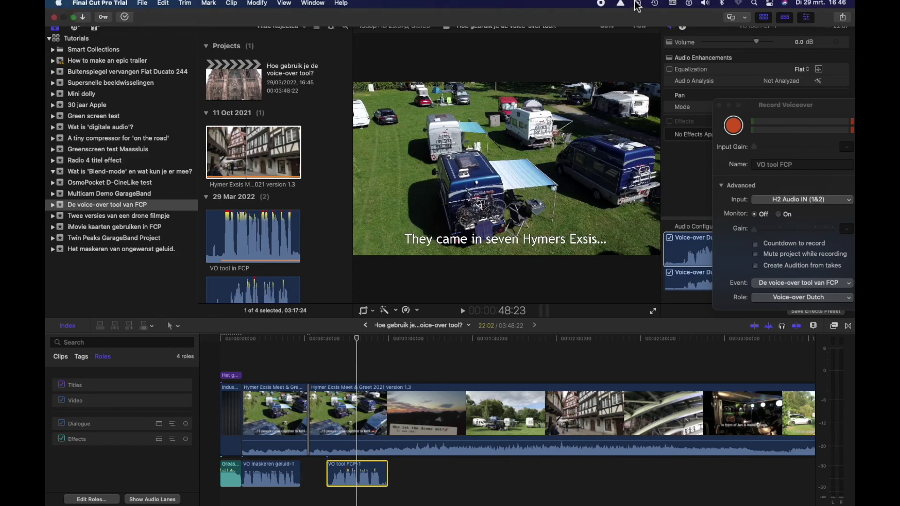